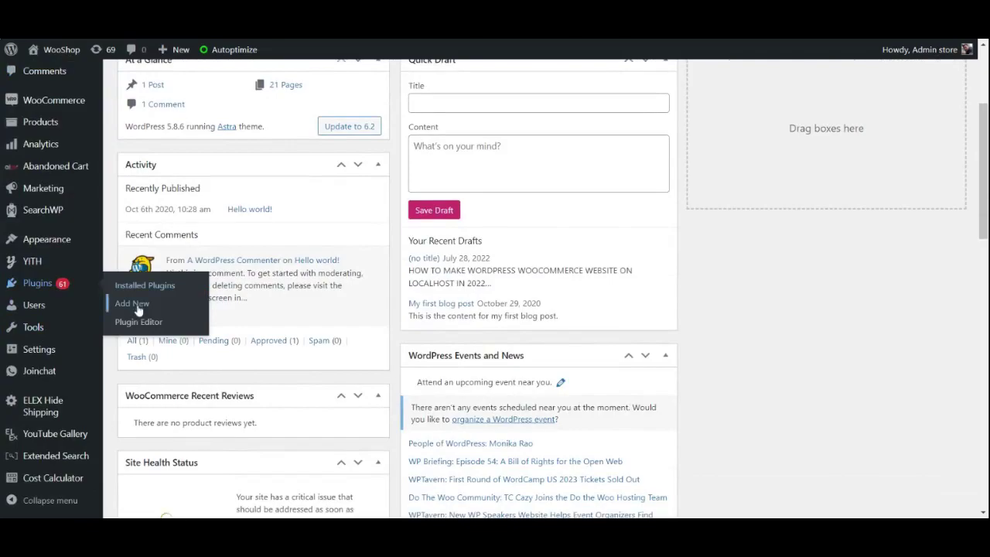
Upload the ELEX Hide Shipping plugin zip through Plugins > Add New and install it
click(138, 305)
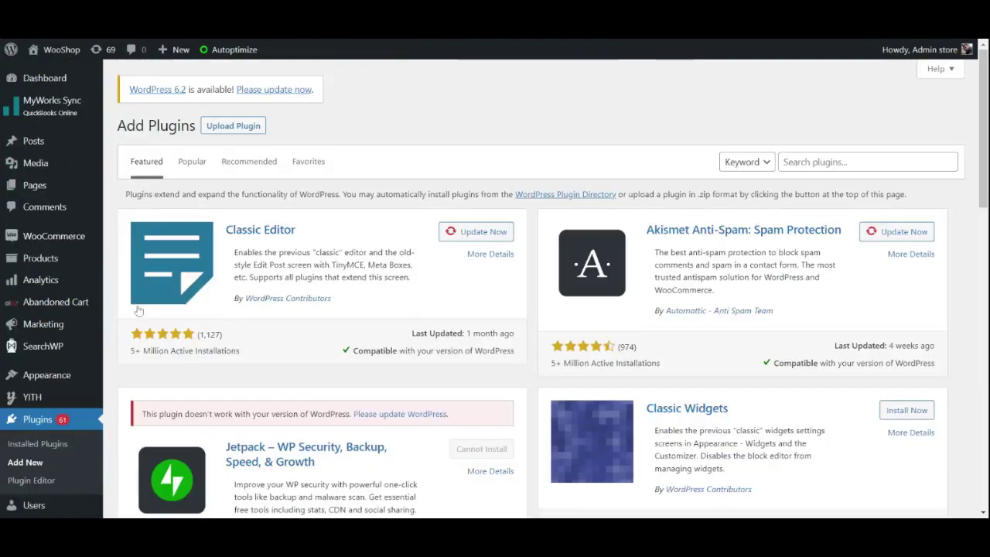
click(232, 126)
click(456, 242)
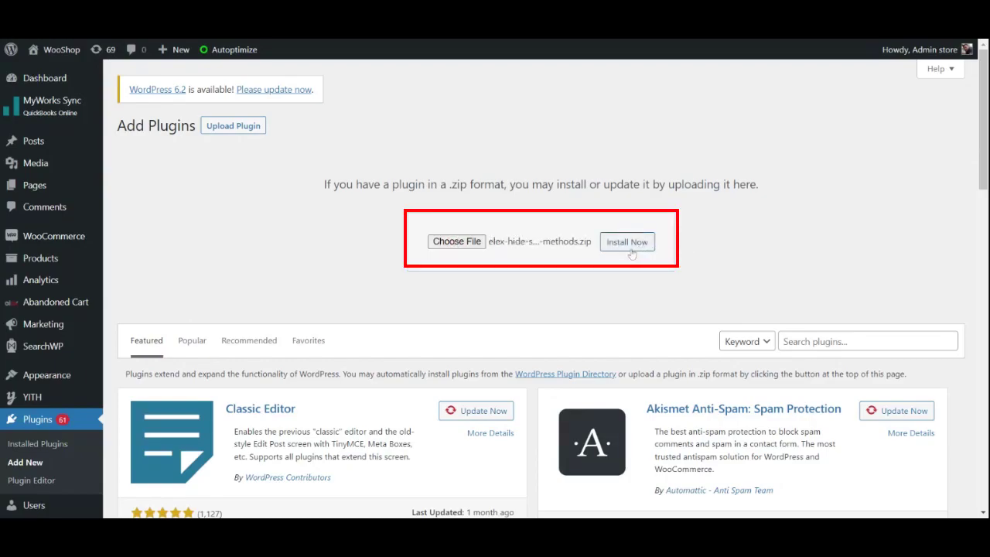
click(629, 245)
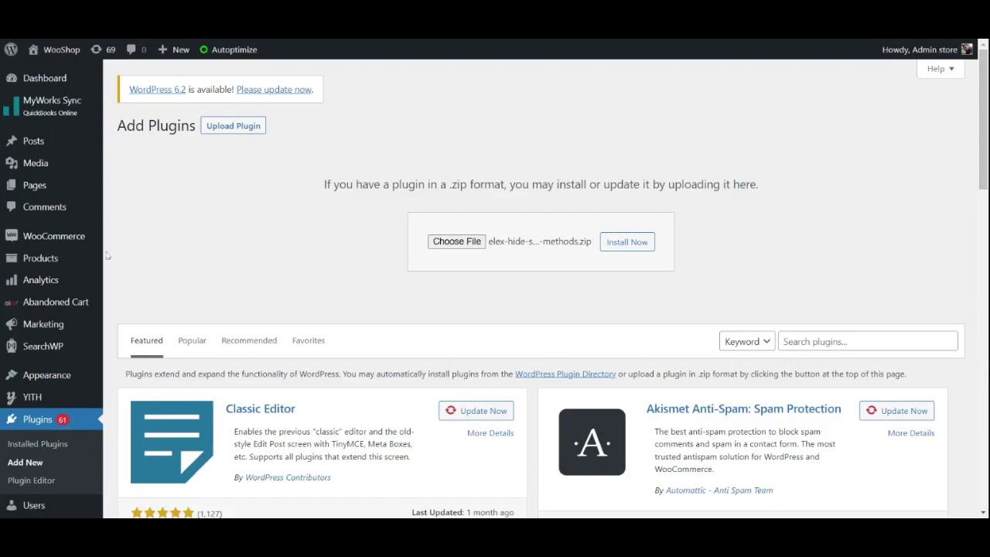
scroll(62, 302, down, 5)
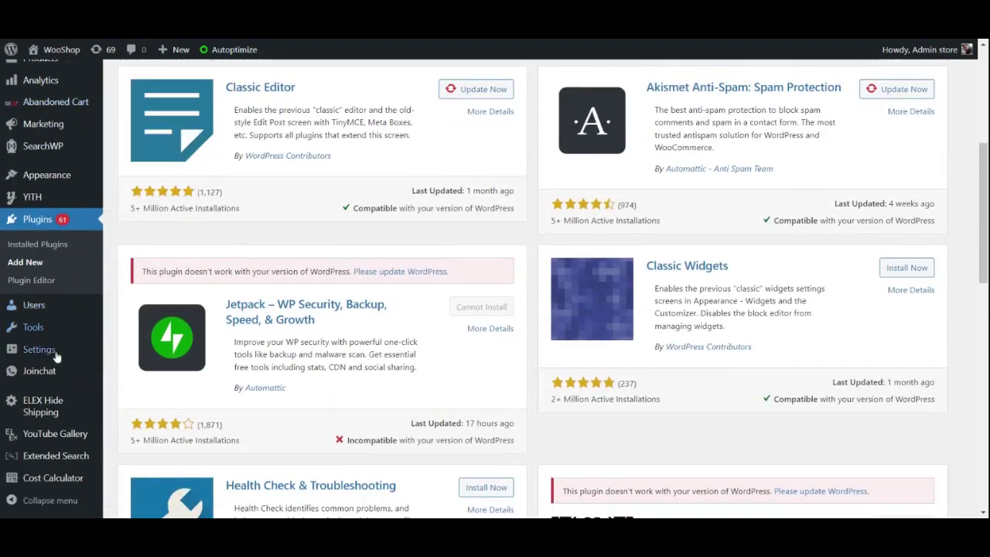
Start an ELEX Hide Shipping rule filtered to the Hoodies category and No Shipping Class
click(75, 417)
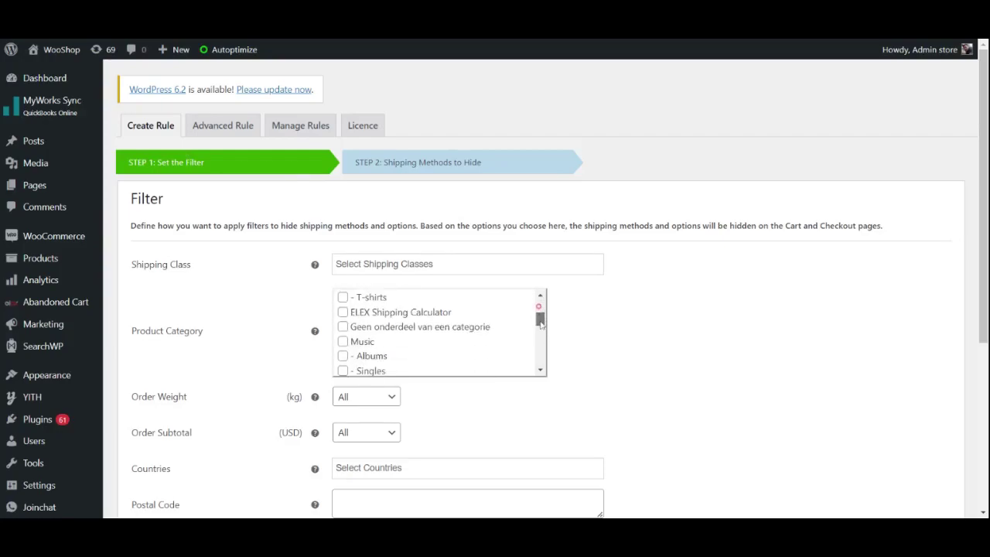
mouse_move(540, 306)
mouse_down()
mouse_move(540, 331)
mouse_move(541, 306)
mouse_up()
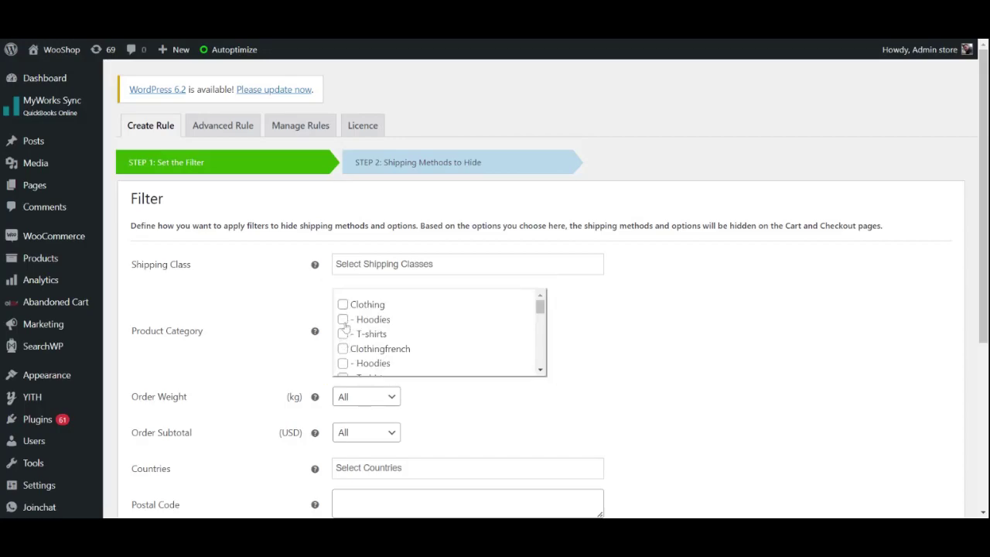
click(343, 319)
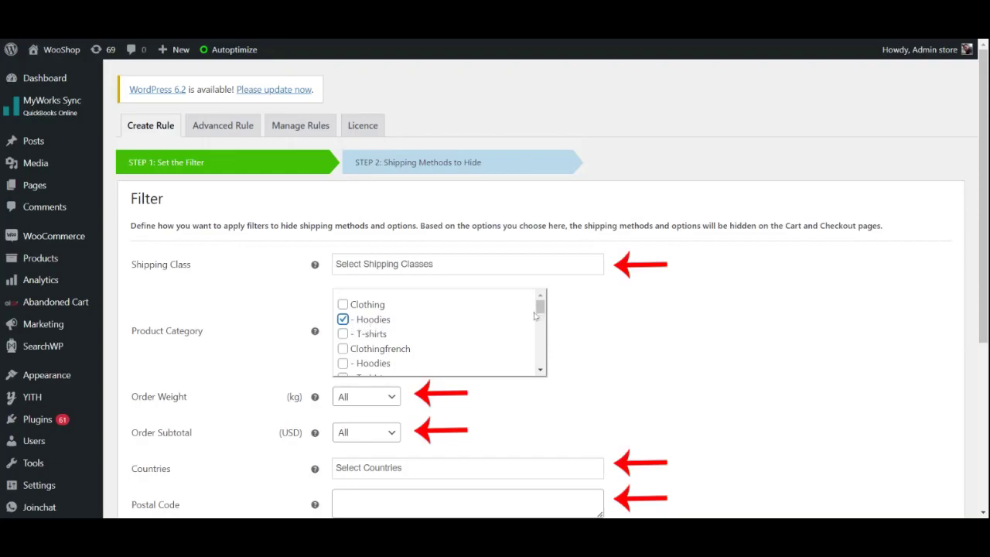
click(534, 267)
click(520, 284)
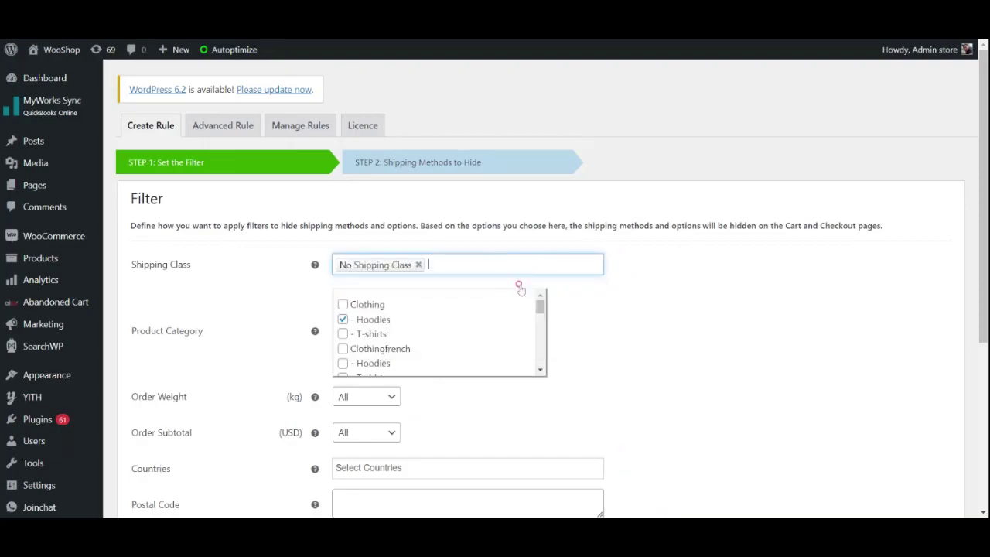
Restrict the rule to United States (US) and save the filter to continue
scroll(598, 299, down, 2)
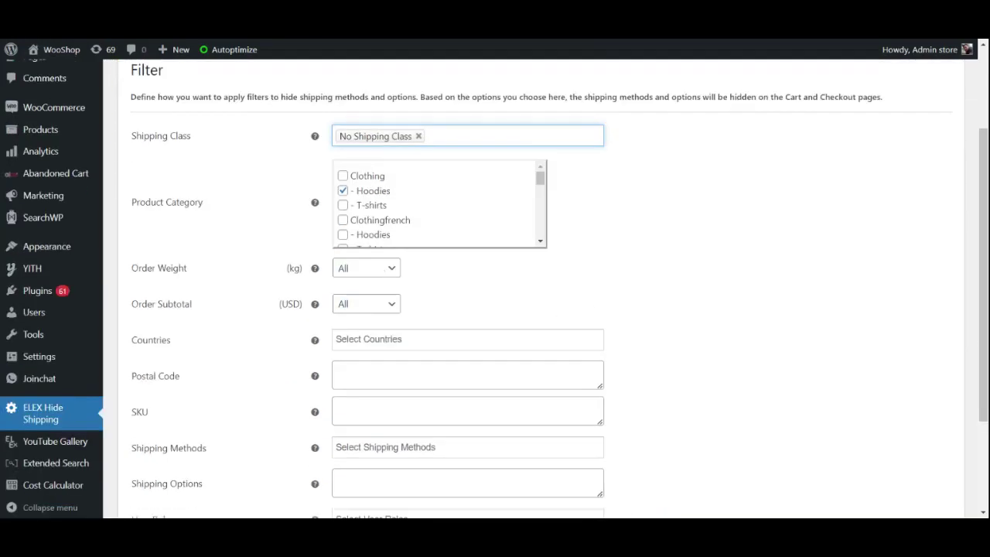
scroll(391, 294, down, 1)
click(388, 276)
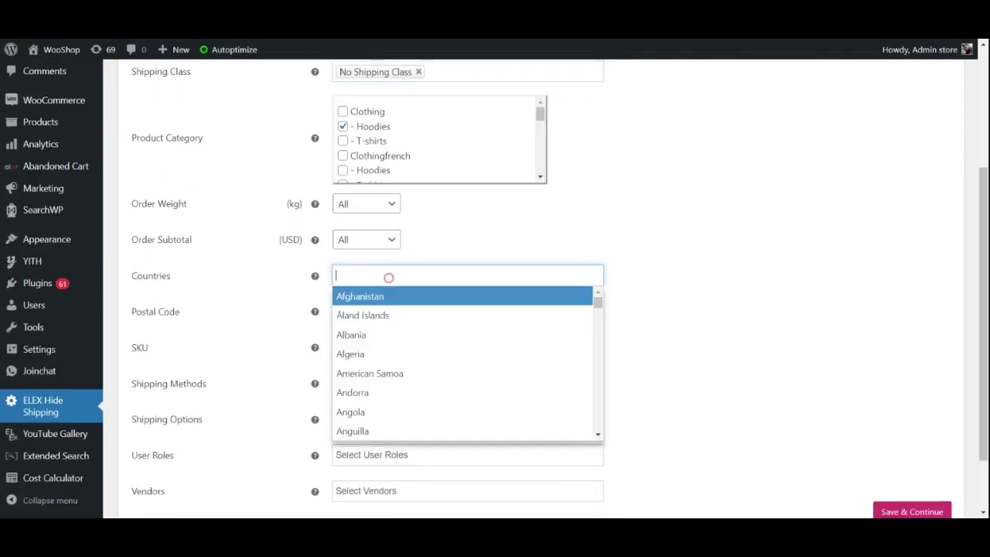
text(un)
text(d)
click(422, 335)
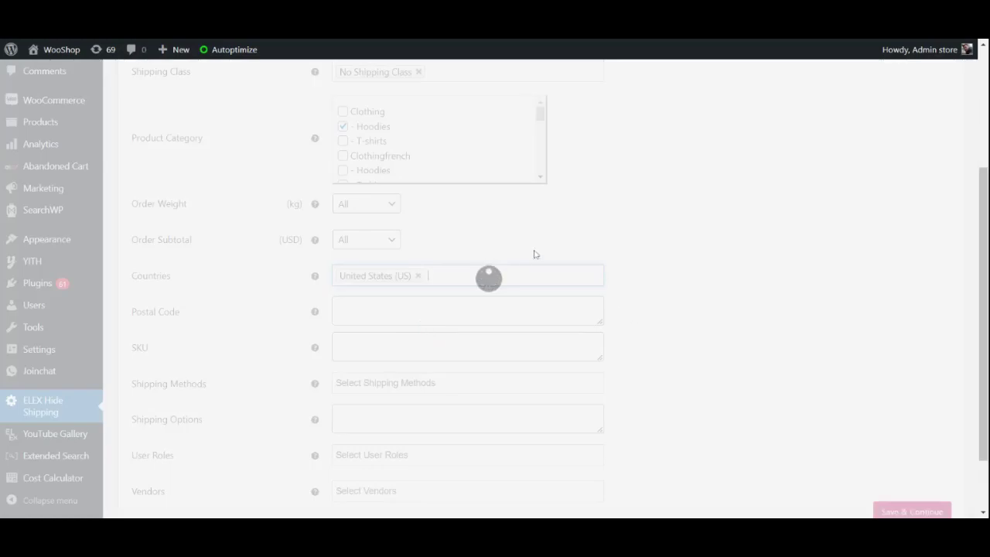
scroll(637, 301, down, 2)
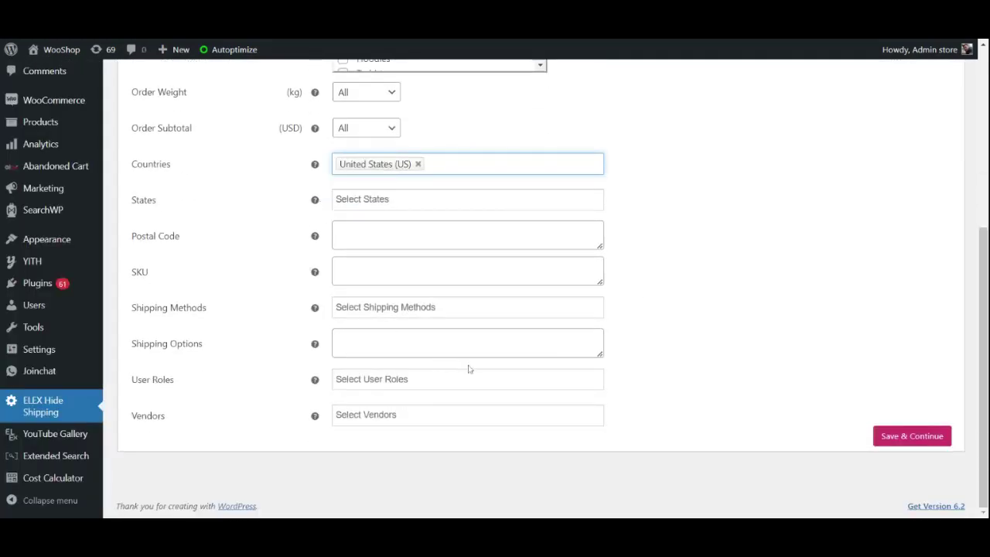
click(918, 437)
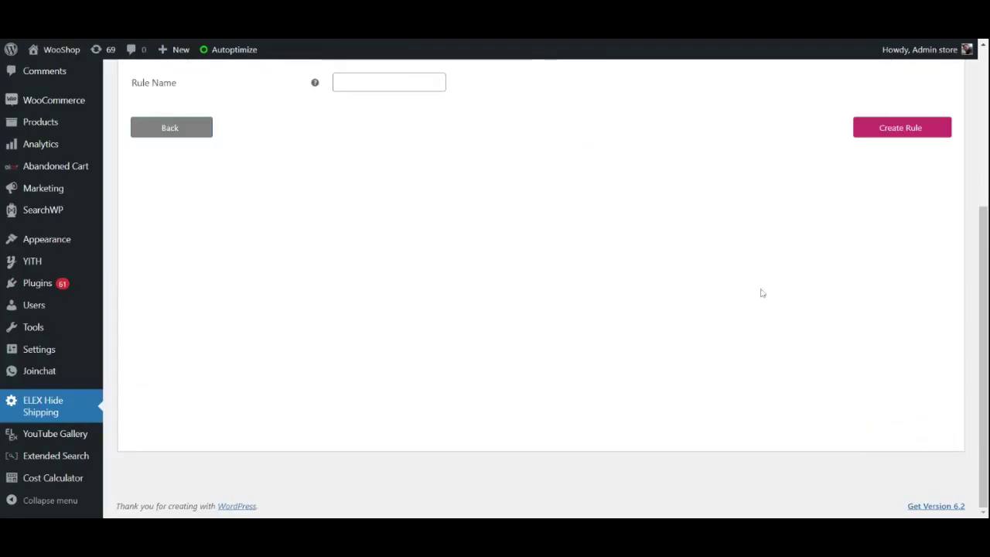
Hide the flat_rate and local_pickup methods, name the rule 'Rule 1', and create it
scroll(599, 317, up, 3)
scroll(500, 290, up, 1)
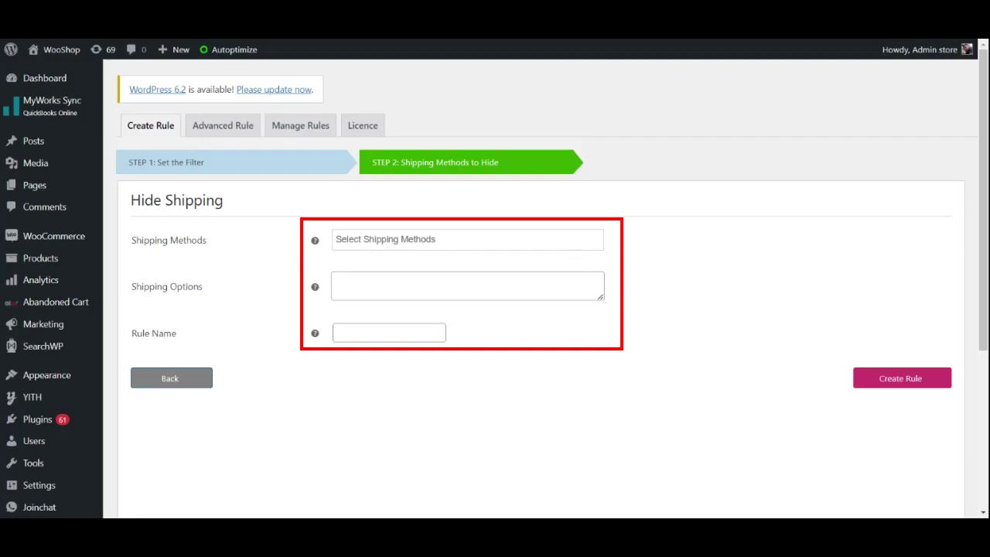
click(467, 239)
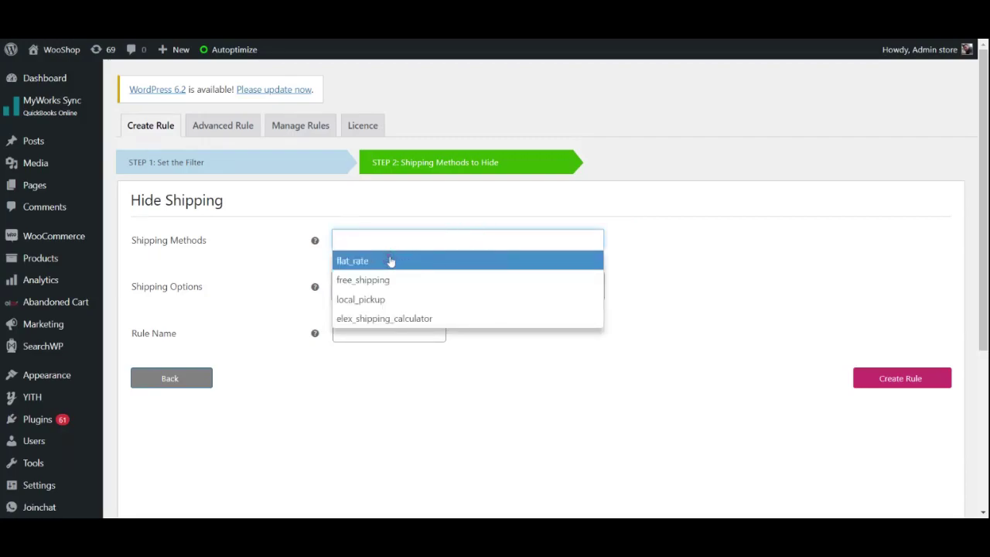
click(390, 263)
click(410, 241)
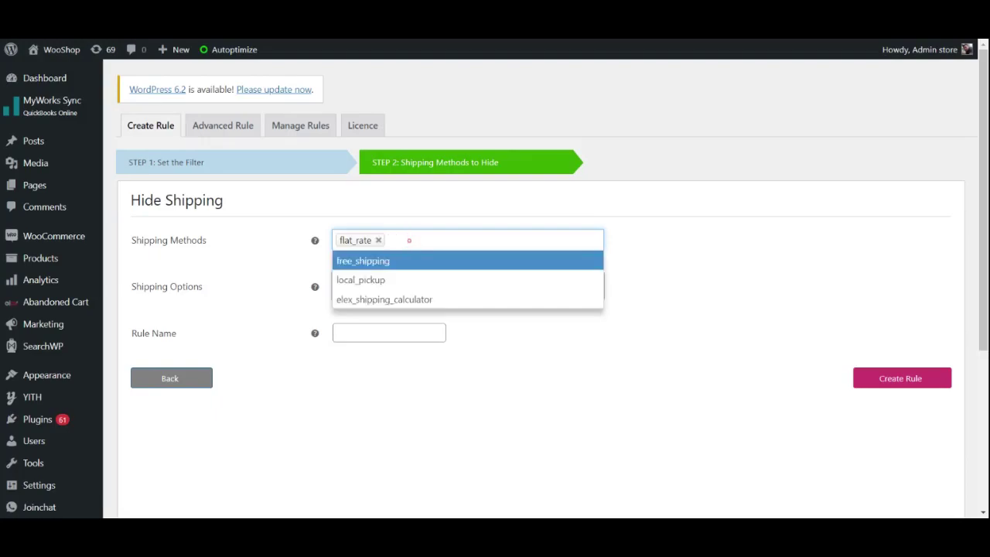
click(395, 280)
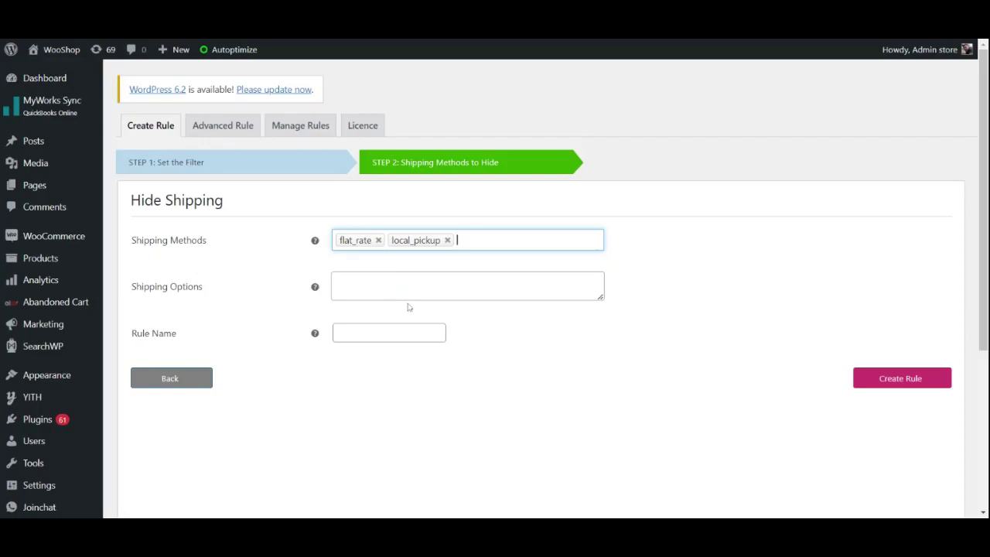
click(389, 331)
text(Rule 1)
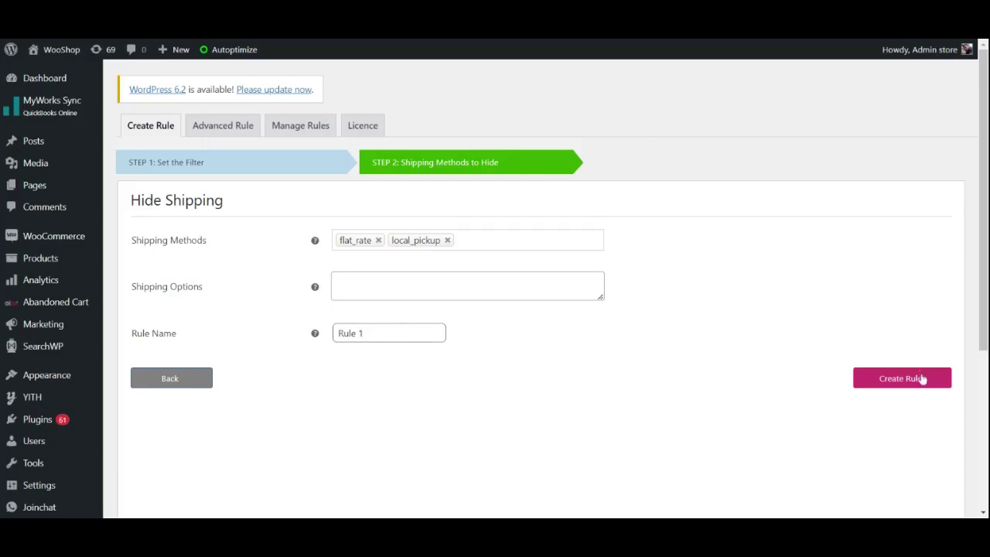
click(922, 379)
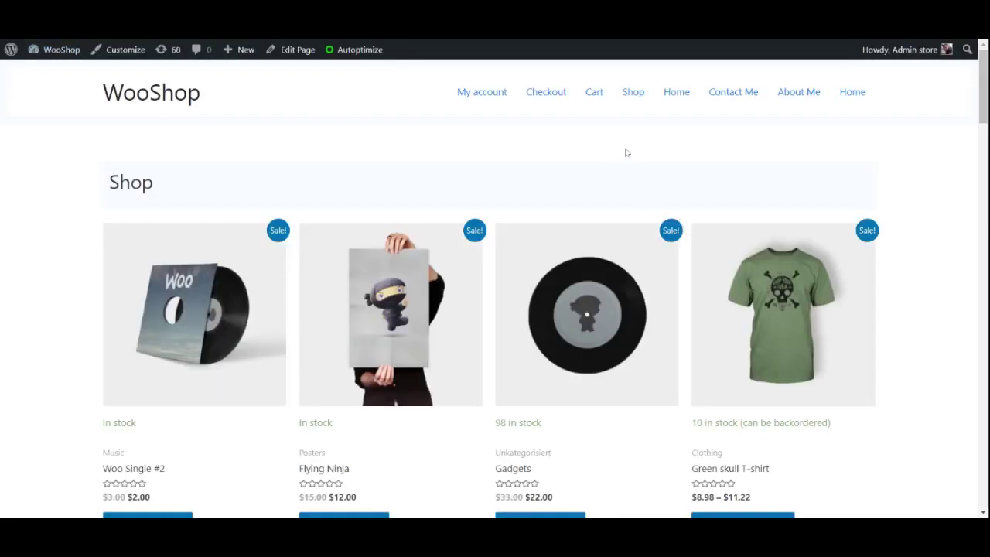
Add the Patient Ninja hoodie to the cart from the storefront Shop listing
scroll(648, 183, down, 3)
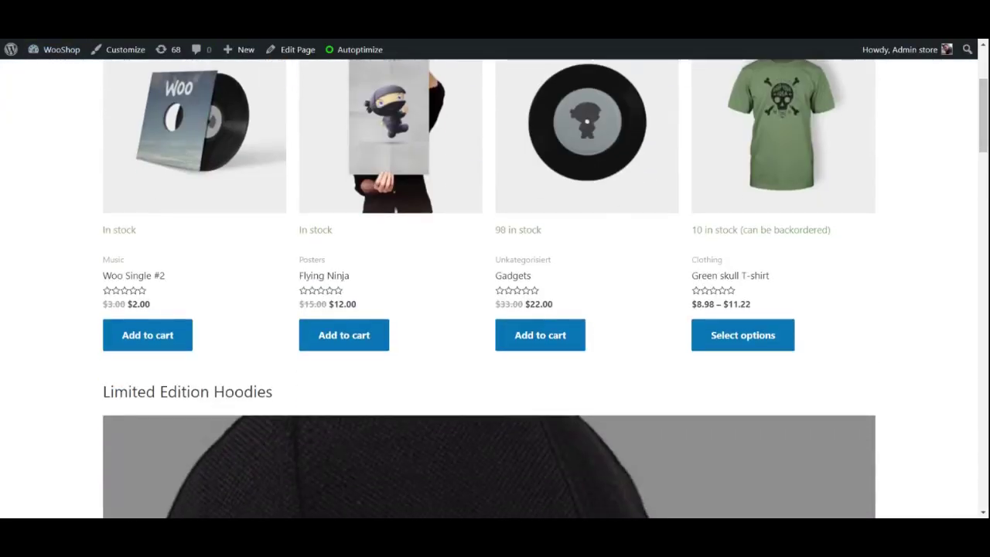
scroll(617, 330, down, 4)
scroll(593, 283, down, 3)
scroll(590, 281, up, 4)
scroll(619, 263, up, 2)
scroll(634, 265, up, 3)
scroll(634, 201, up, 2)
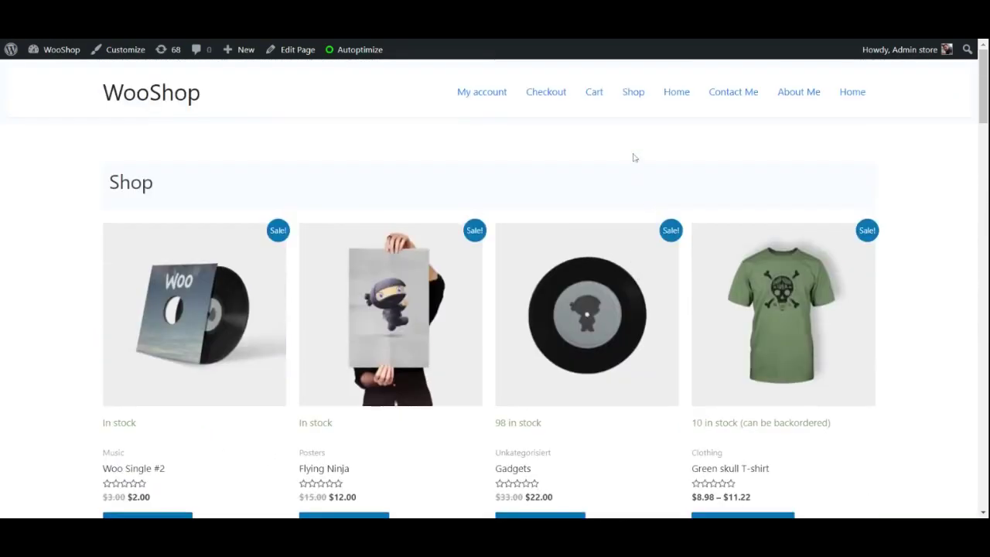
click(633, 103)
scroll(539, 305, down, 3)
scroll(542, 303, down, 3)
scroll(787, 376, down, 3)
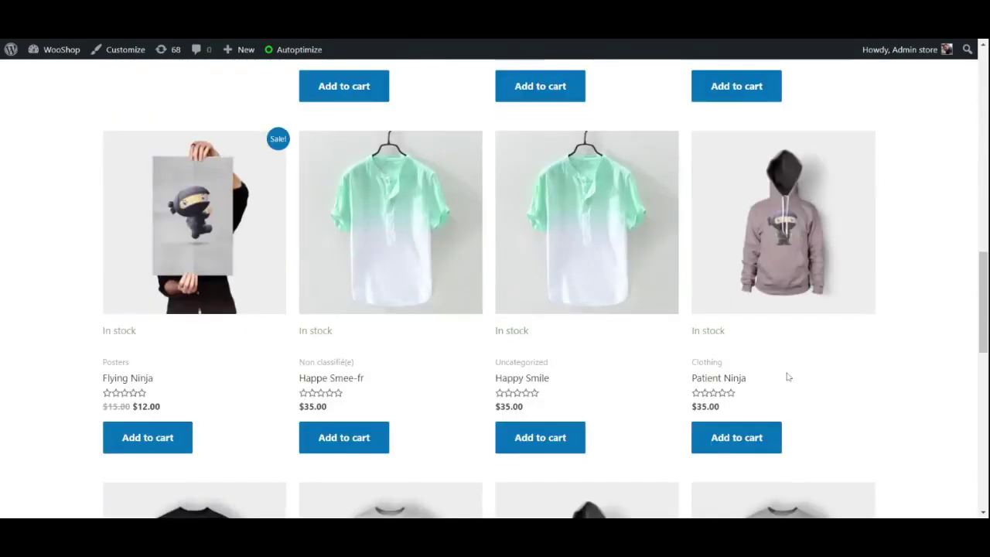
click(733, 440)
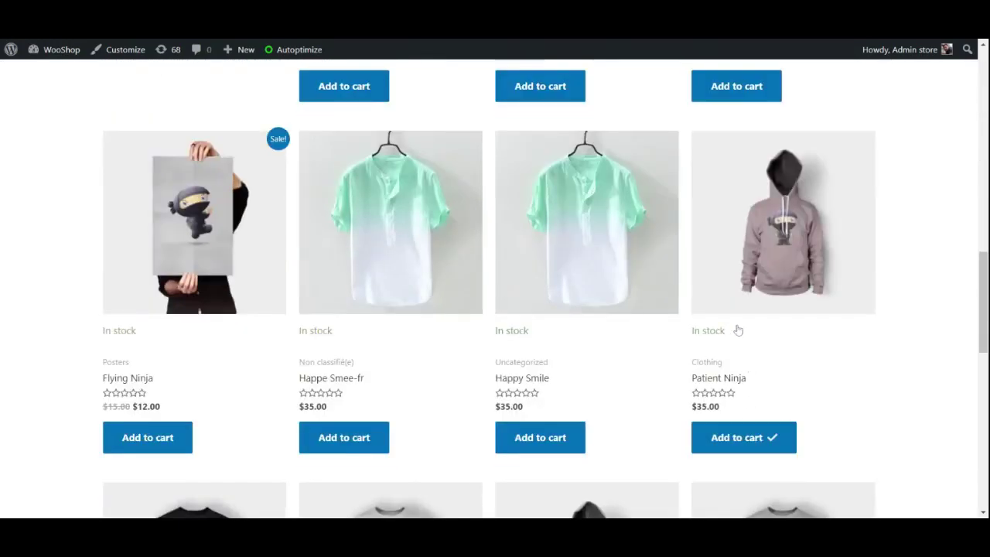
scroll(738, 330, up, 5)
scroll(741, 320, up, 5)
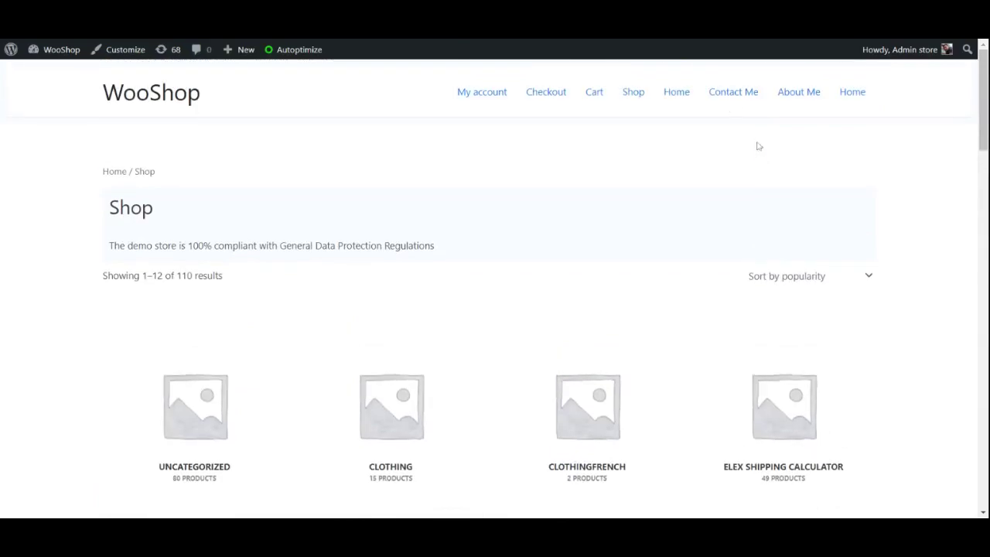
Check the cart, confirming only free shipping is offered for the Patient Ninja hoodie
click(594, 93)
scroll(703, 329, down, 2)
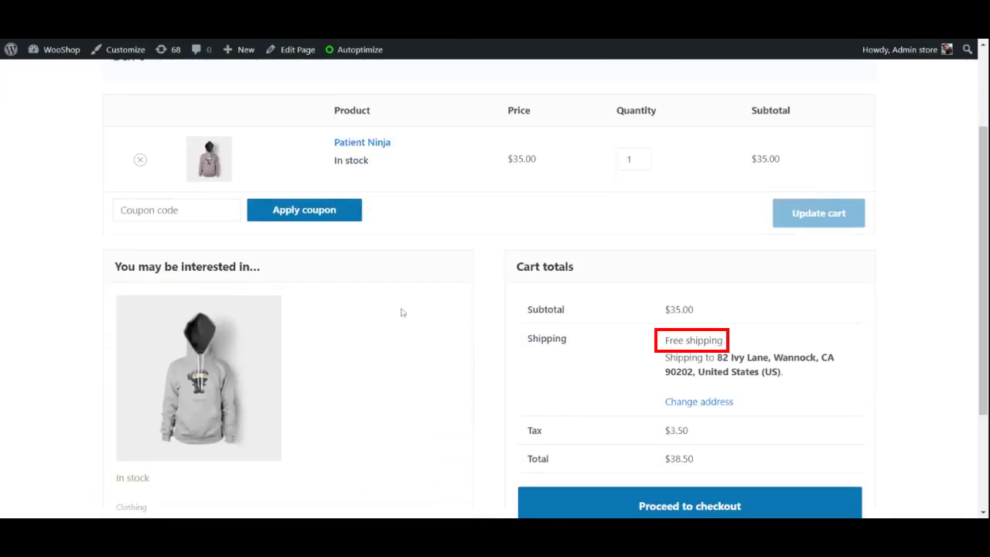
scroll(289, 302, down, 3)
scroll(203, 184, up, 3)
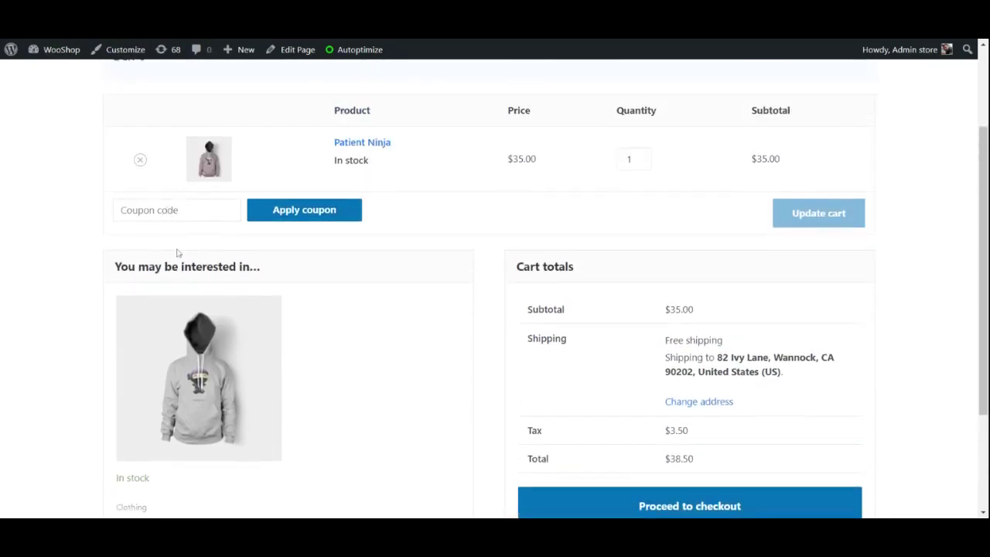
scroll(179, 262, up, 3)
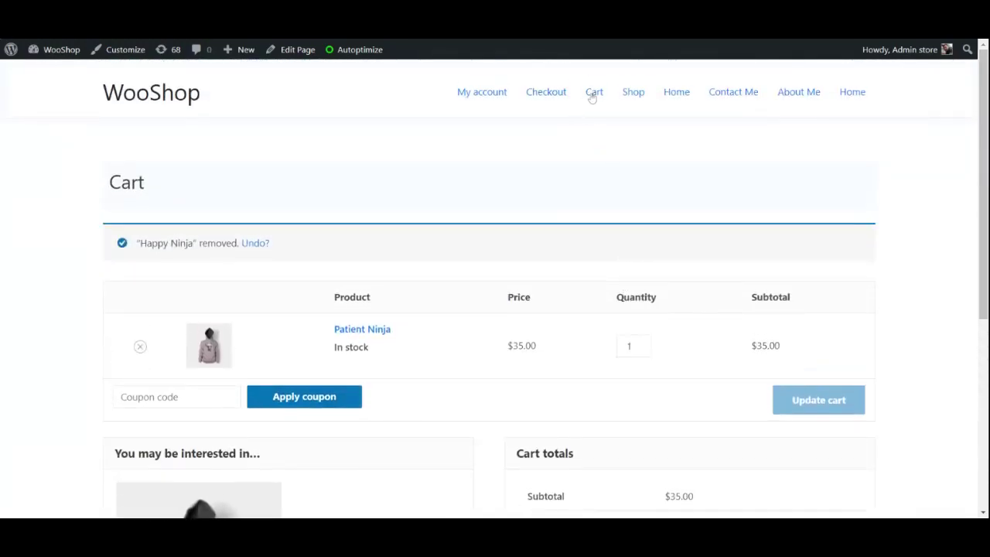
Return to the Shop page and add the Cap to the cart
click(643, 101)
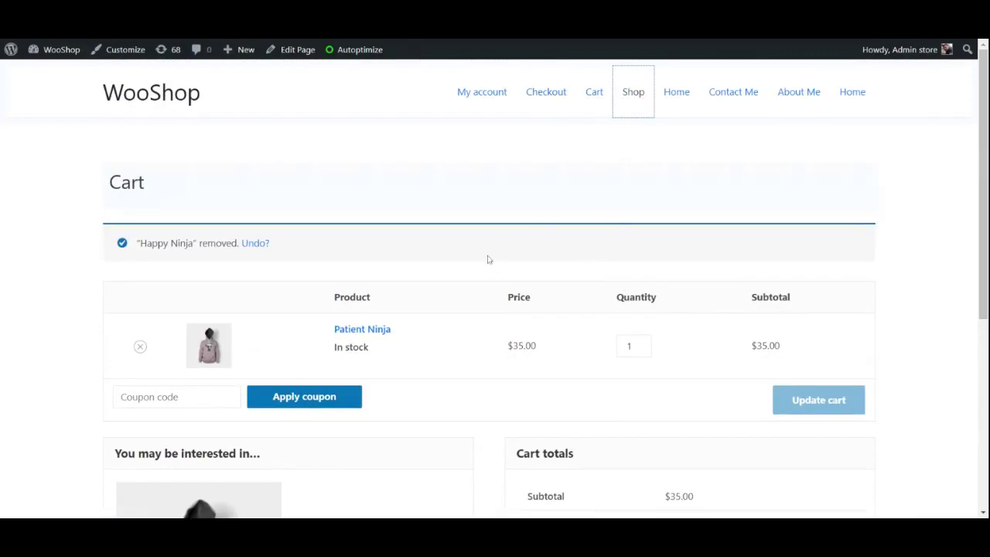
scroll(488, 258, down, 3)
scroll(488, 259, down, 5)
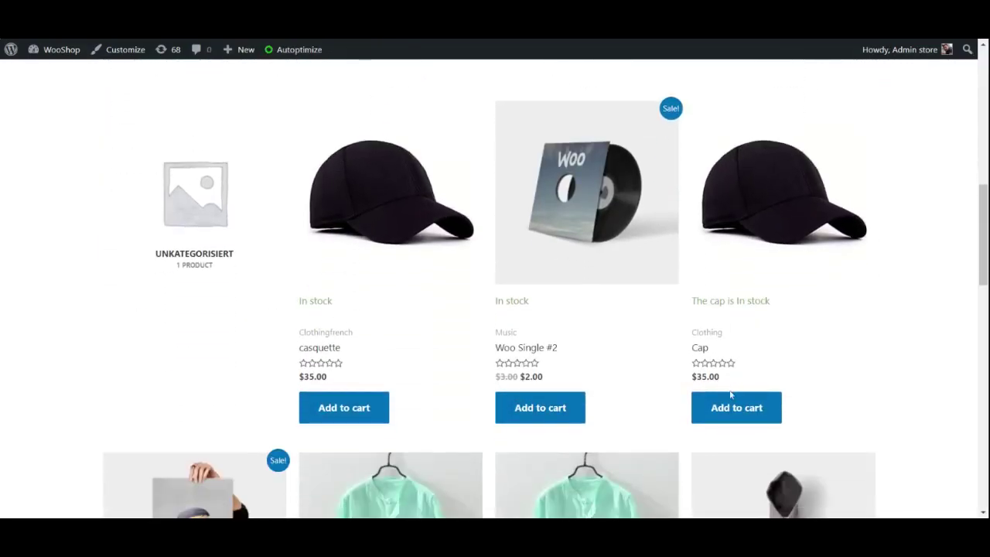
click(729, 407)
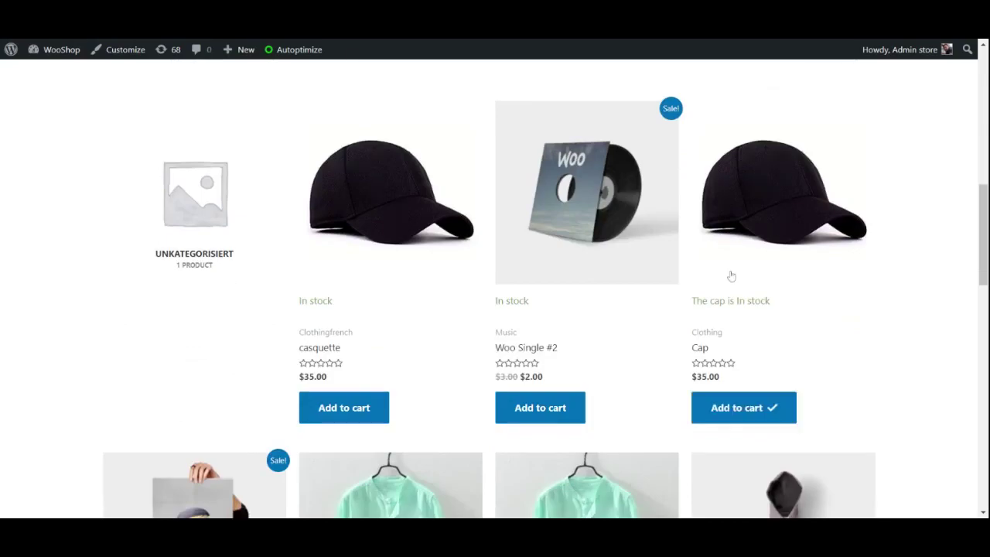
scroll(731, 276, up, 5)
scroll(720, 252, up, 5)
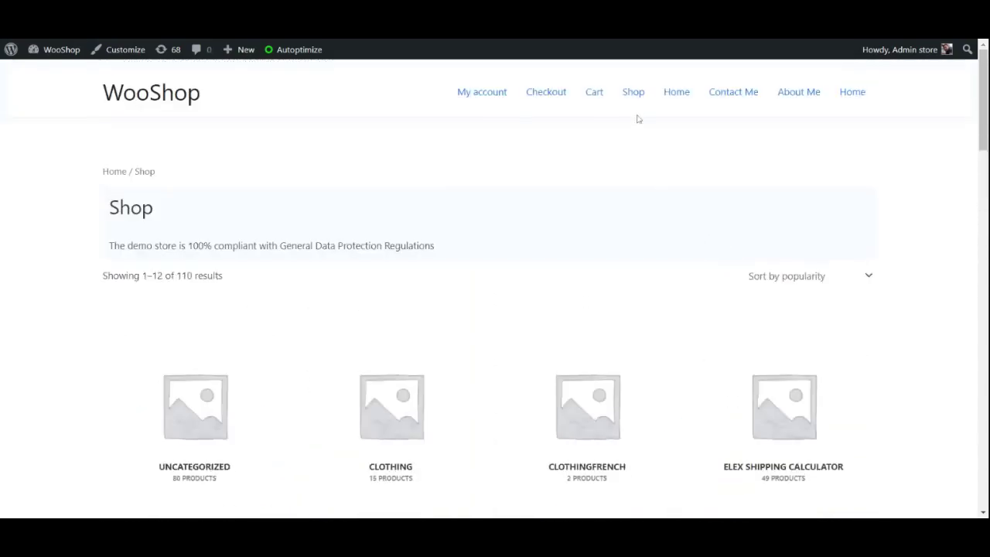
Remove the Patient Ninja hoodie from the cart and review the Cap's shipping options in Cart totals
click(594, 91)
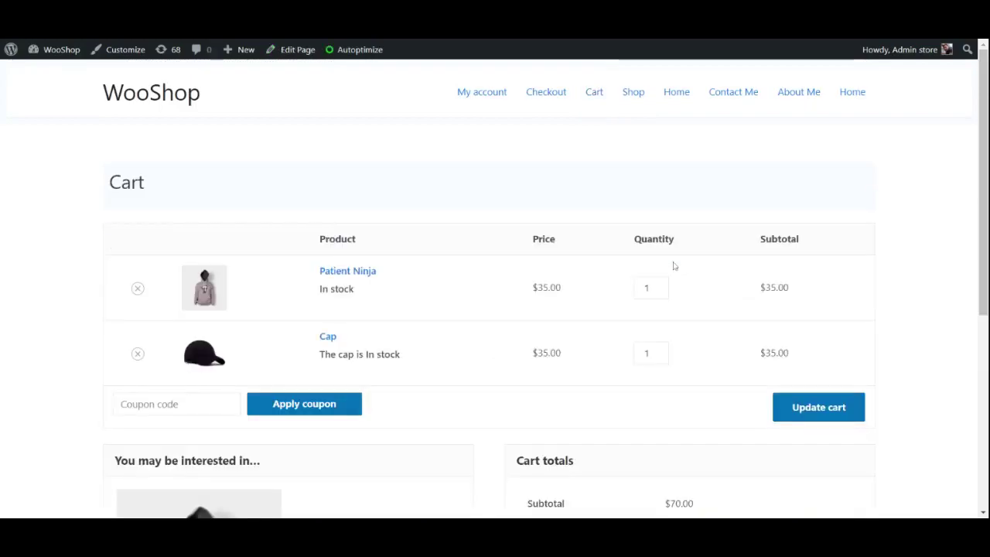
click(137, 287)
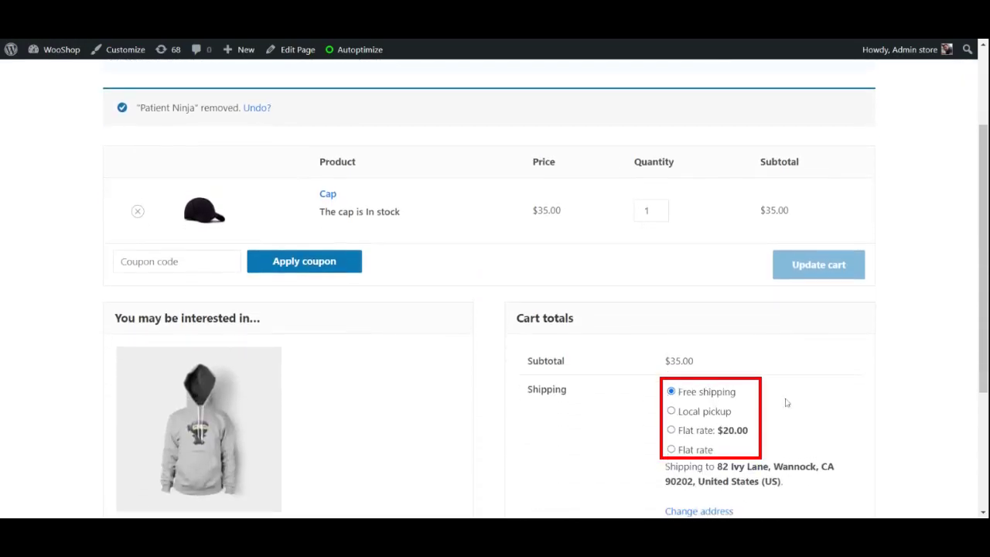
scroll(785, 403, down, 3)
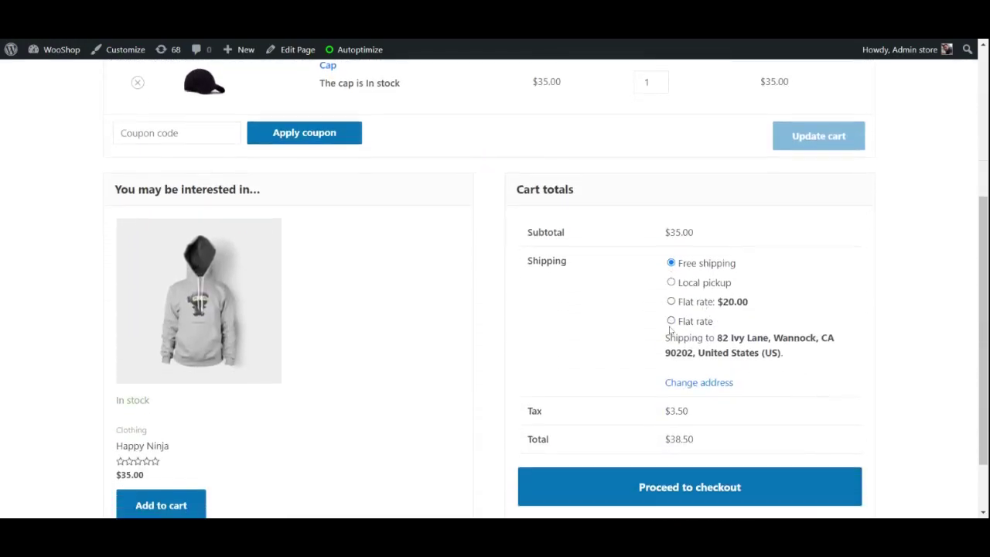